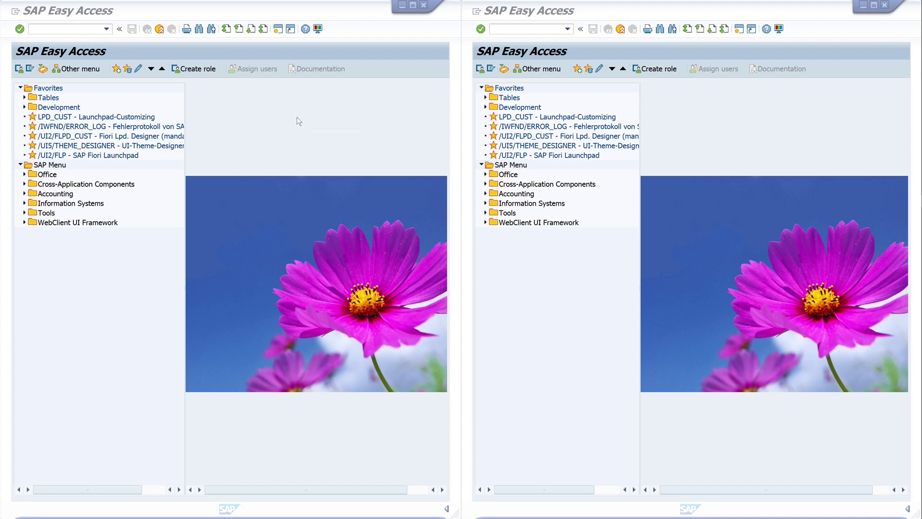
- Expand the Development and Tables favorite folders in the first SAP session
click(57, 119)
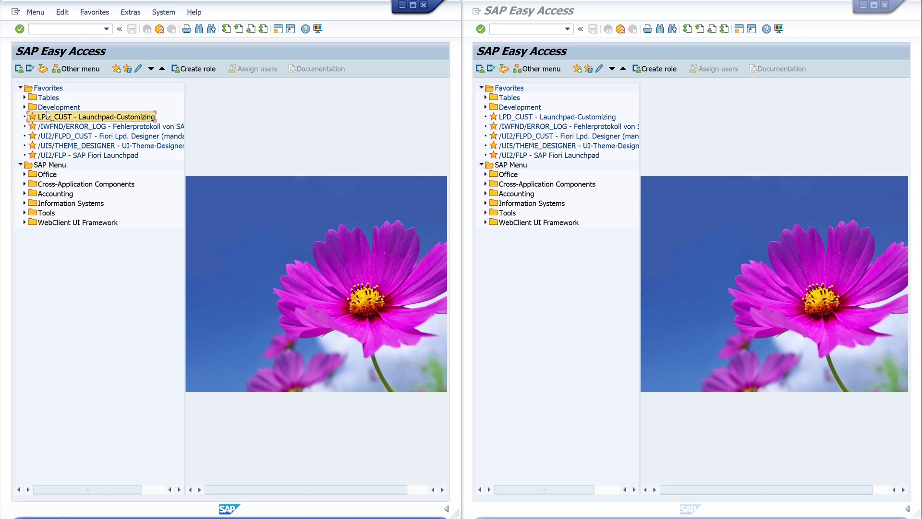
click(45, 110)
click(25, 107)
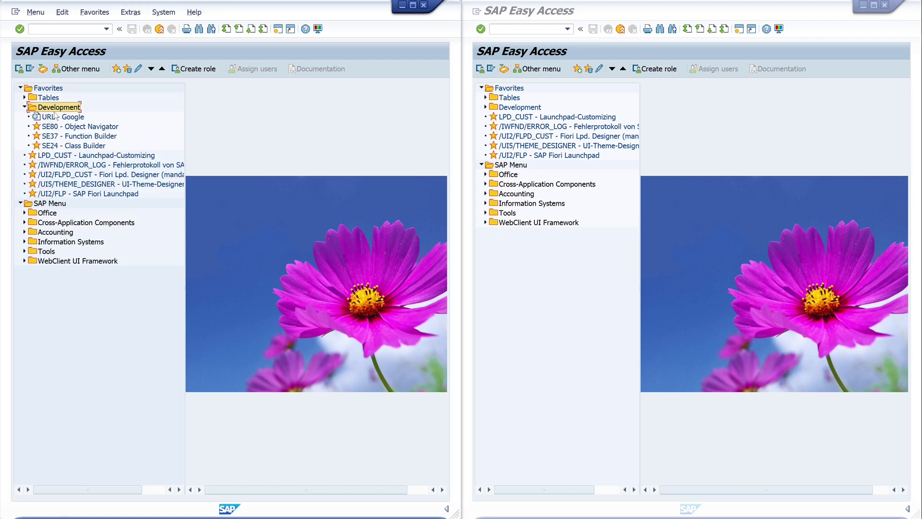
click(25, 97)
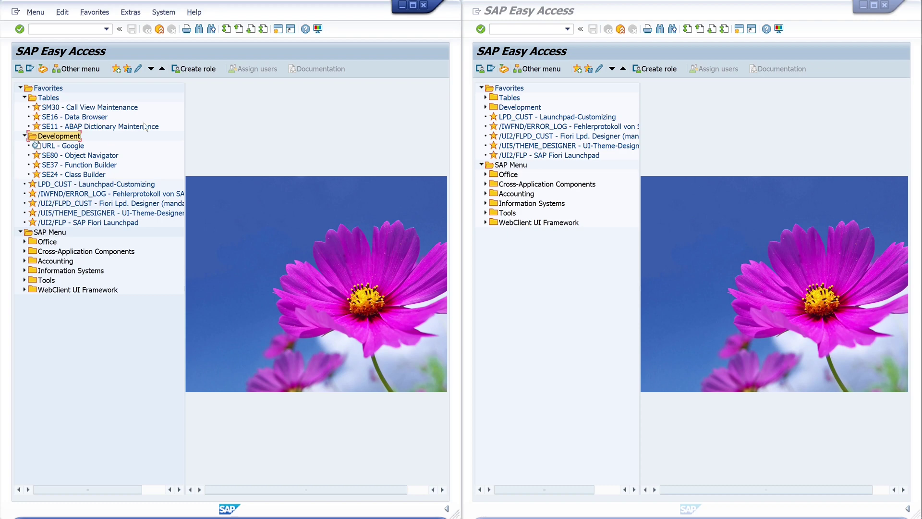
- Open the Favorites menu and dismiss it without running any command
click(264, 126)
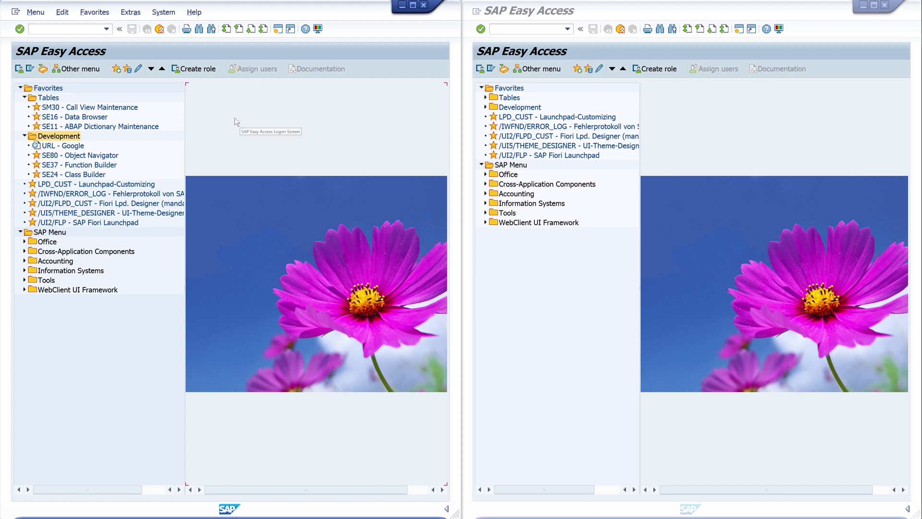
click(93, 14)
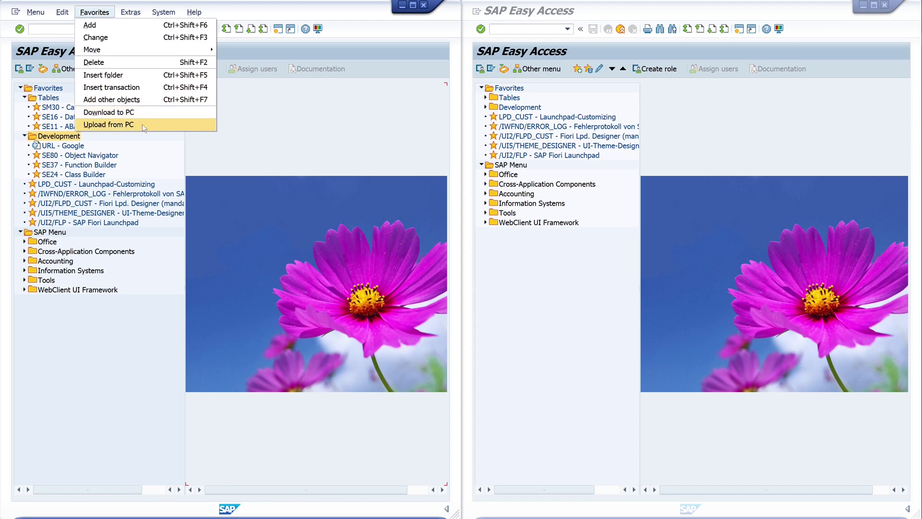
click(336, 133)
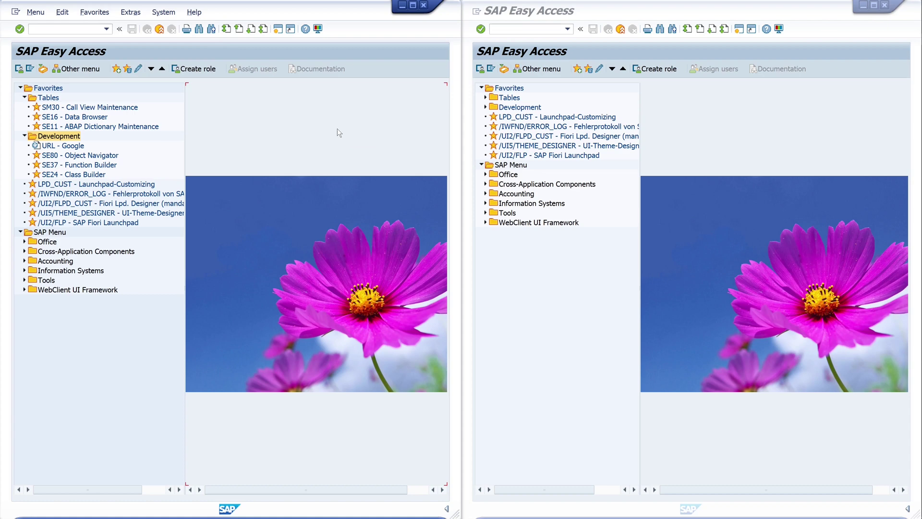
- In the second session, start SE37 with /nse37 and open the MENU_FAVORITES_DOWNLOAD test screen
click(739, 111)
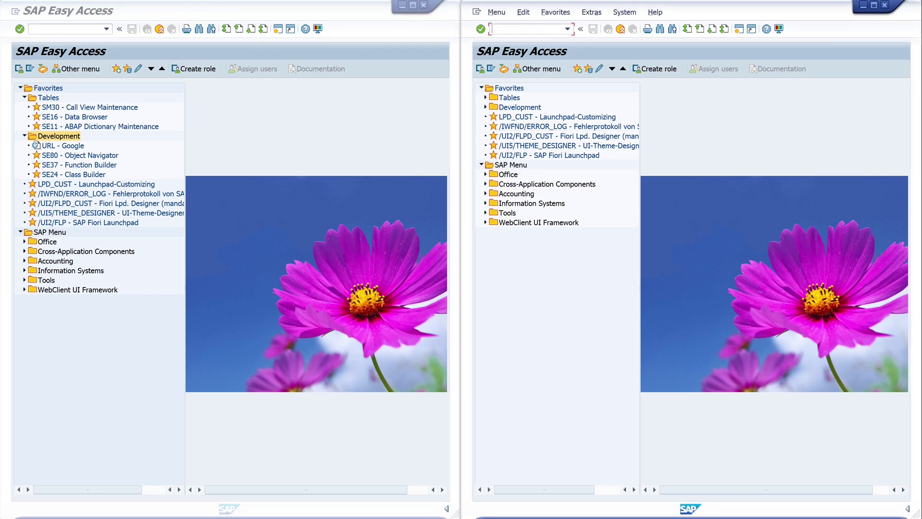
text(/nse37)
key(Return)
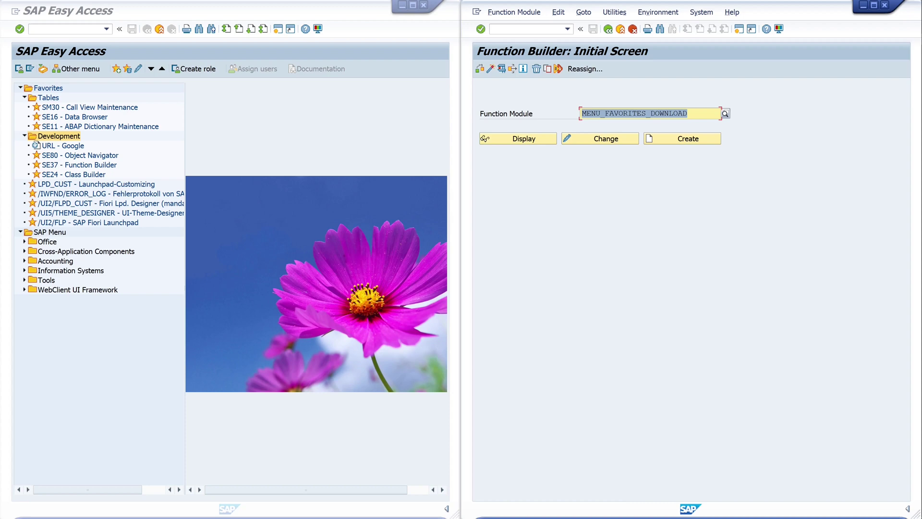
key(End)
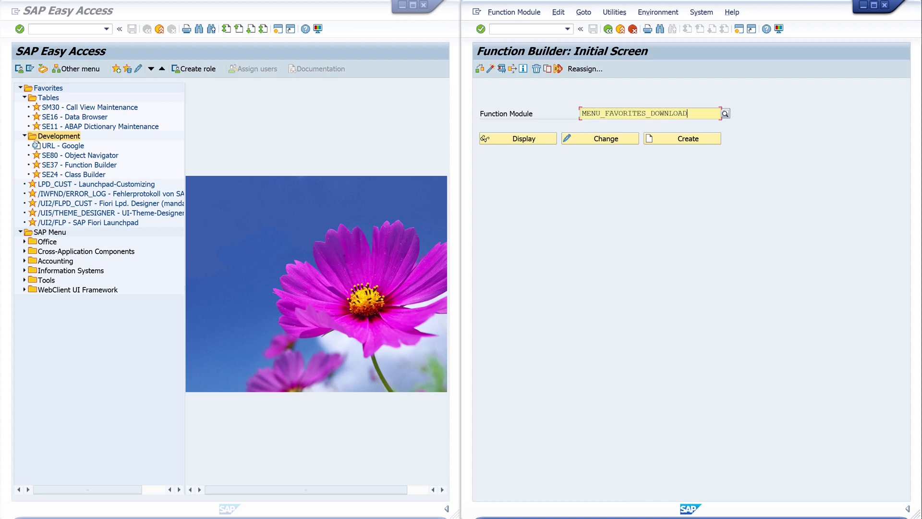
click(500, 70)
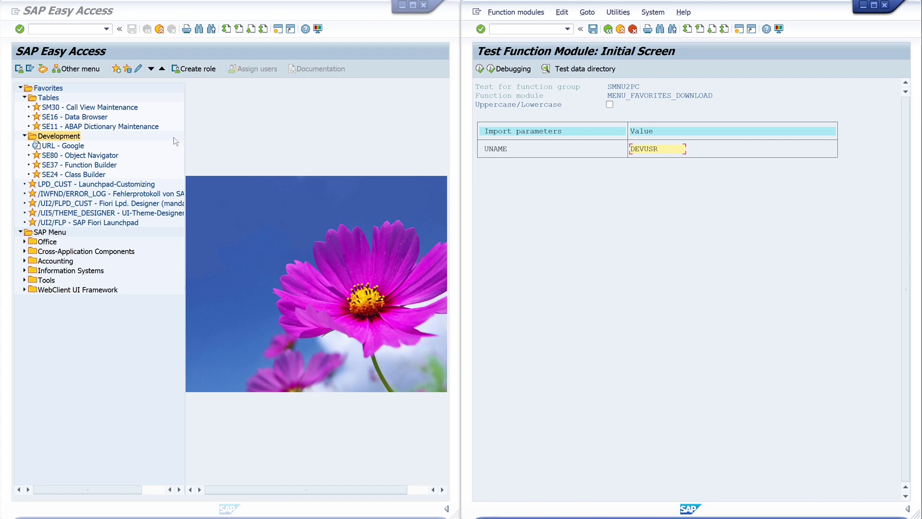
- Execute MENU_FAVORITES_DOWNLOAD, save the favorites file, and allow SAP GUI to write it
click(480, 69)
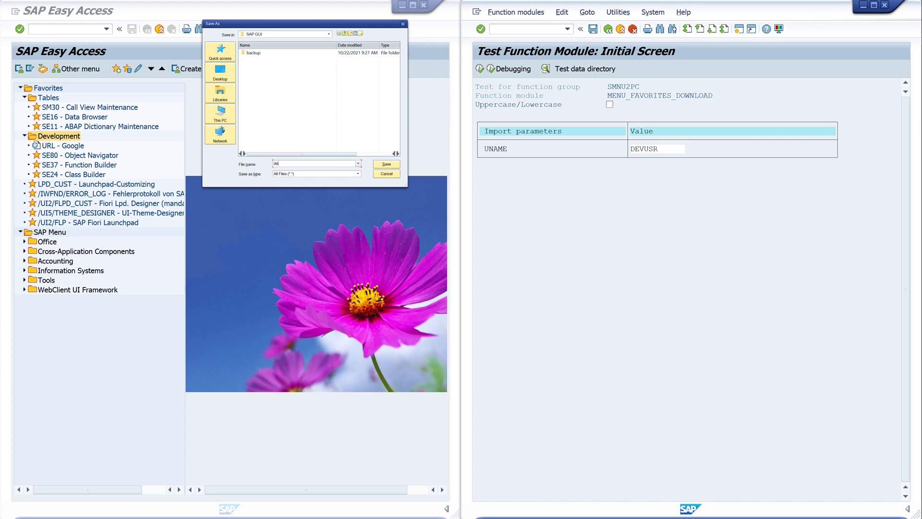
text(_fav)
click(386, 162)
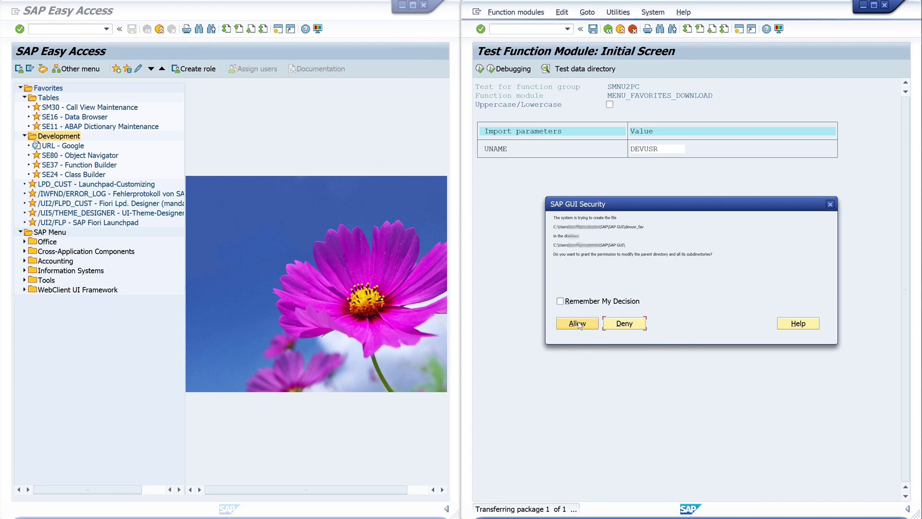
click(578, 324)
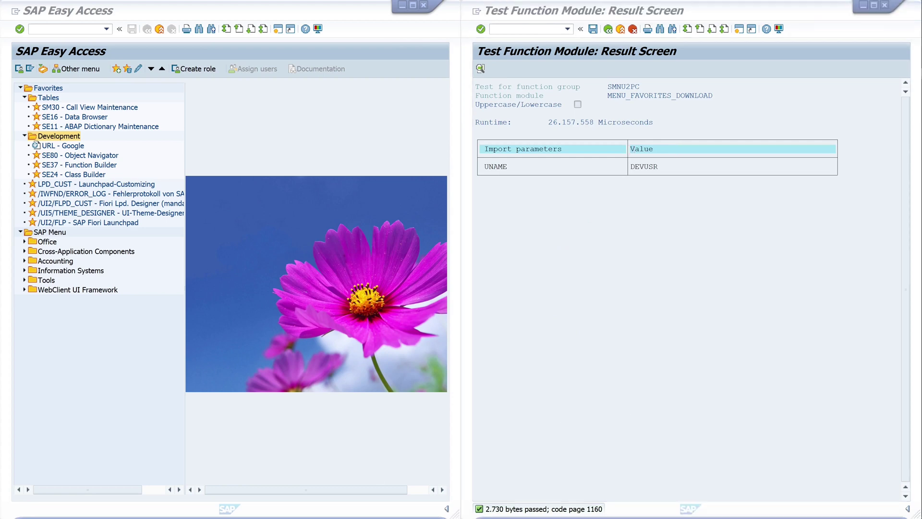
- Open the downloaded favorites file from Documents\SAP\SAP GUI in Notepad++
key(alt+Tab)
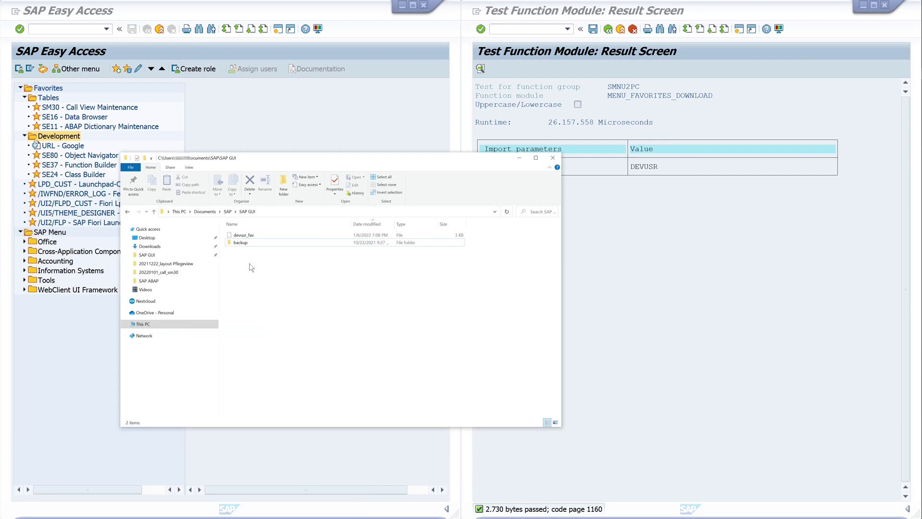
right_click(249, 236)
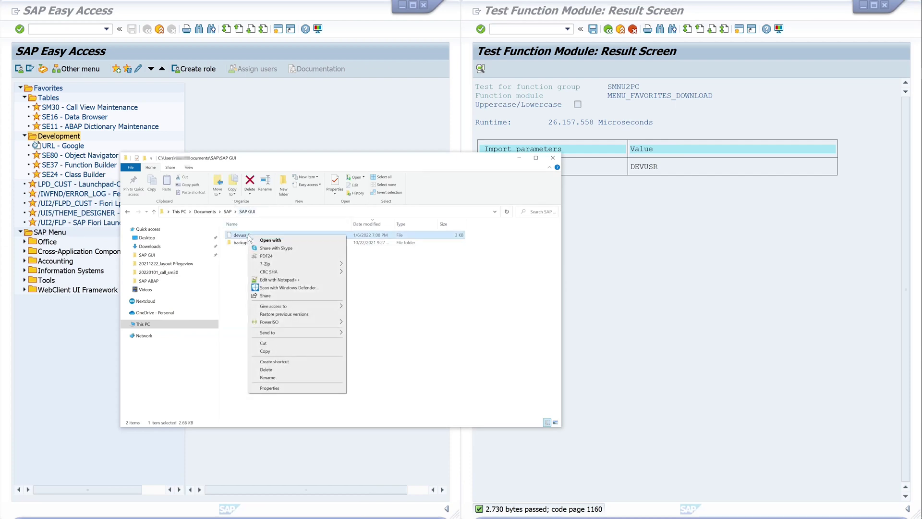
click(291, 279)
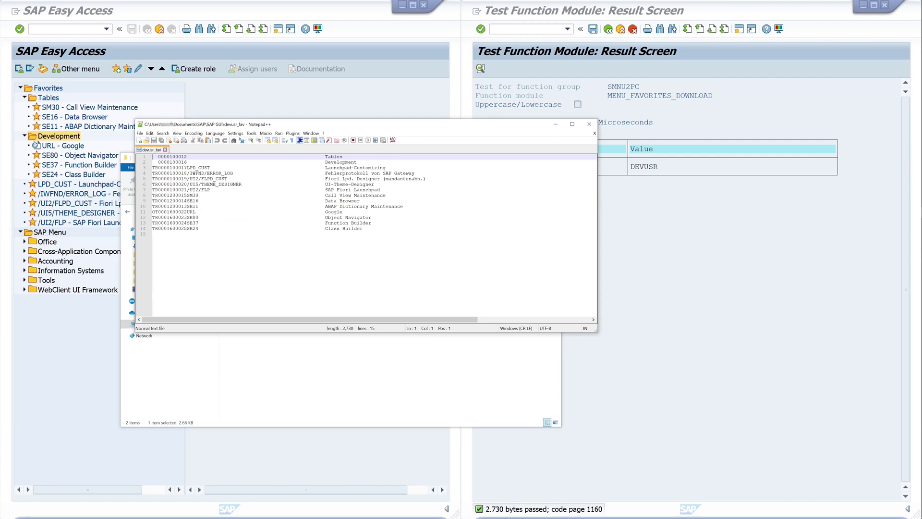
- Close Notepad++ and the File Explorer window to return to the SAP sessions
click(589, 124)
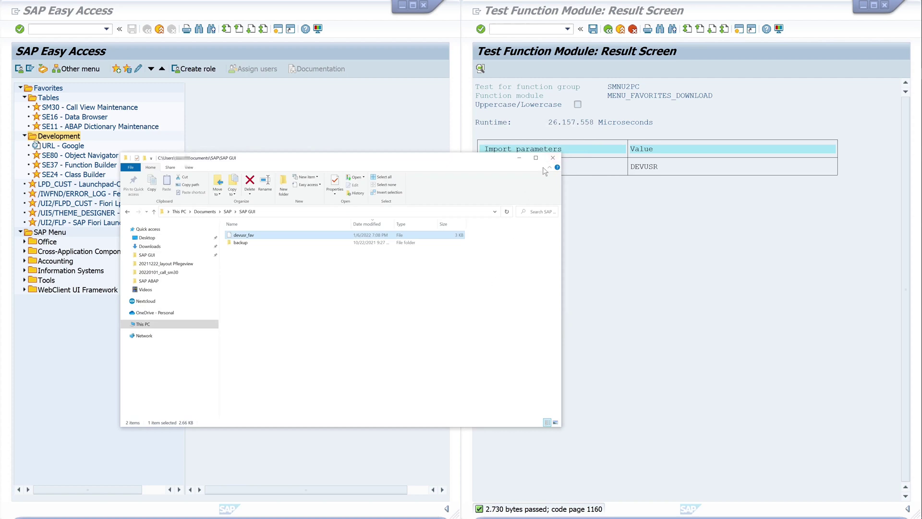
click(553, 157)
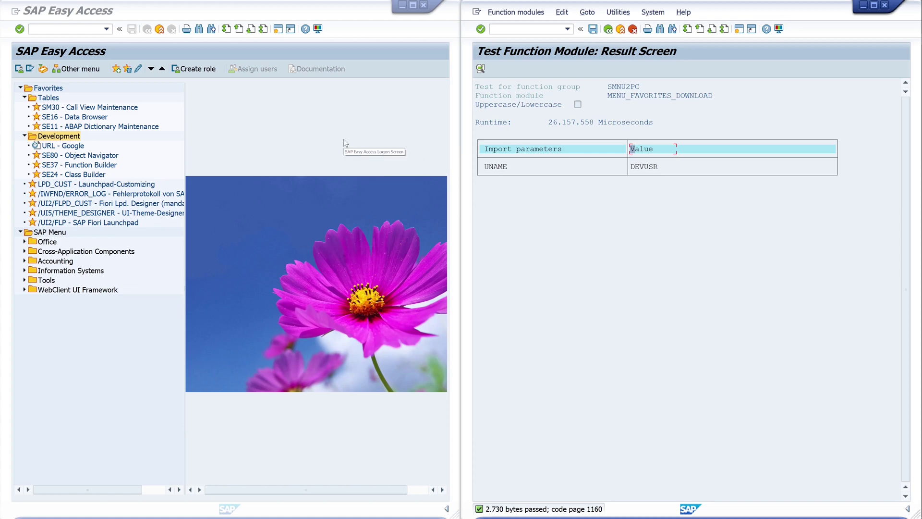
- Delete the LPD_CUST, ERROR_LOG, FLPD_CUST, THEME_DESIGNER and Fiori Launchpad favorites and the Development folder
click(228, 133)
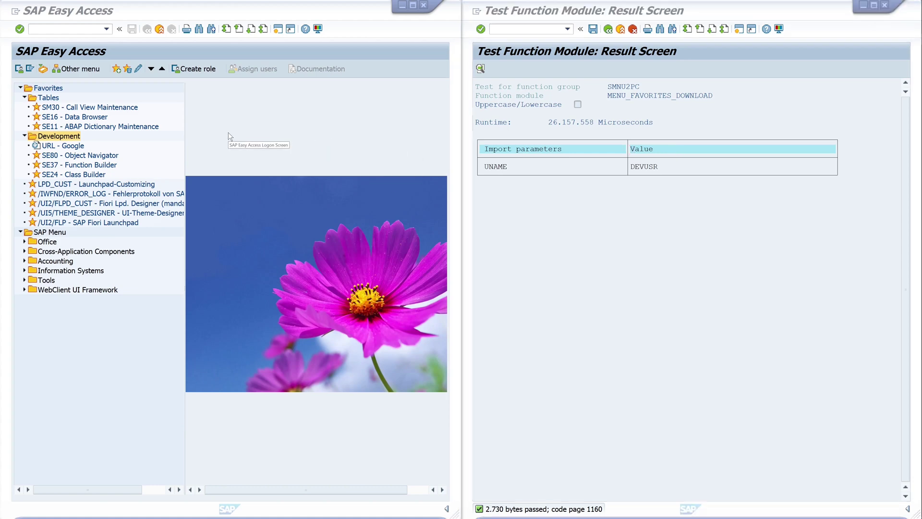
click(24, 136)
click(24, 97)
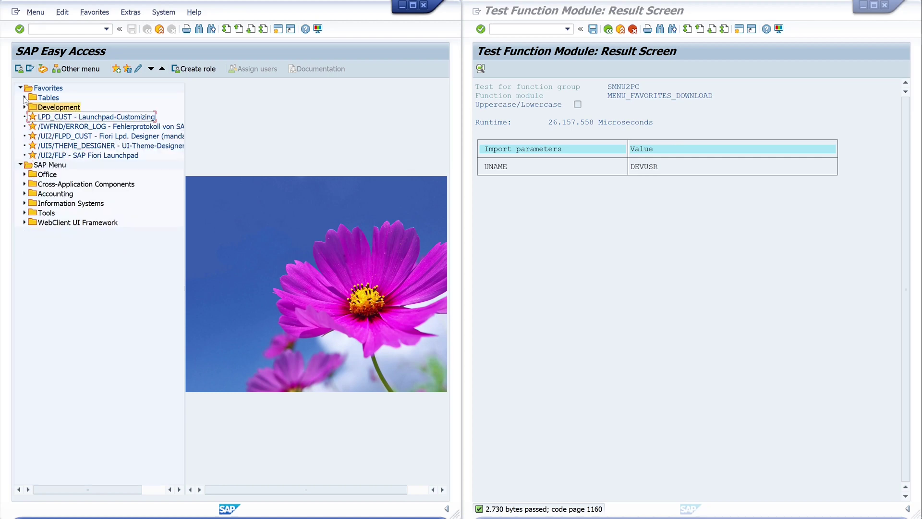
click(56, 119)
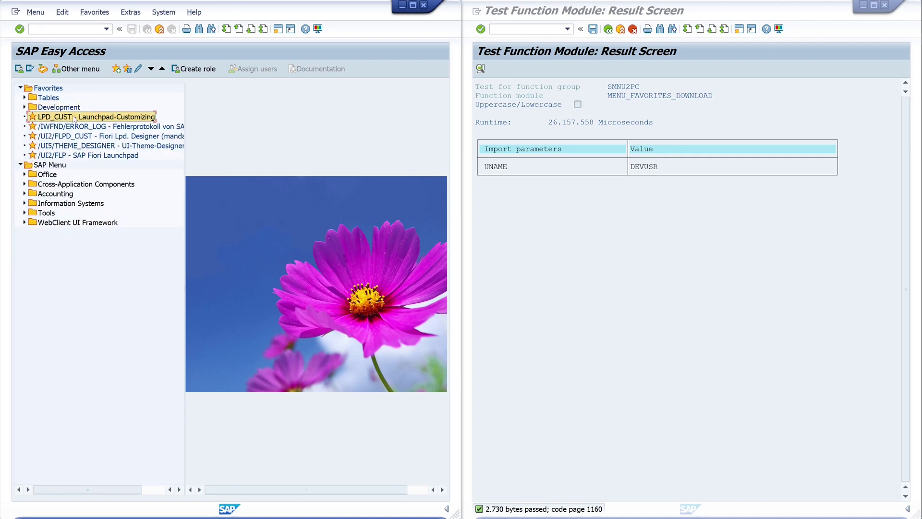
click(127, 69)
click(127, 69)
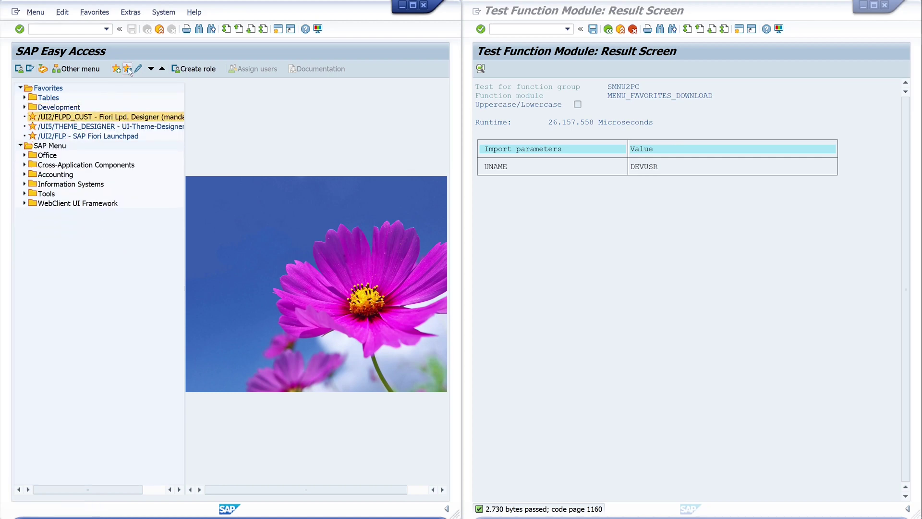
click(127, 69)
click(128, 69)
click(127, 70)
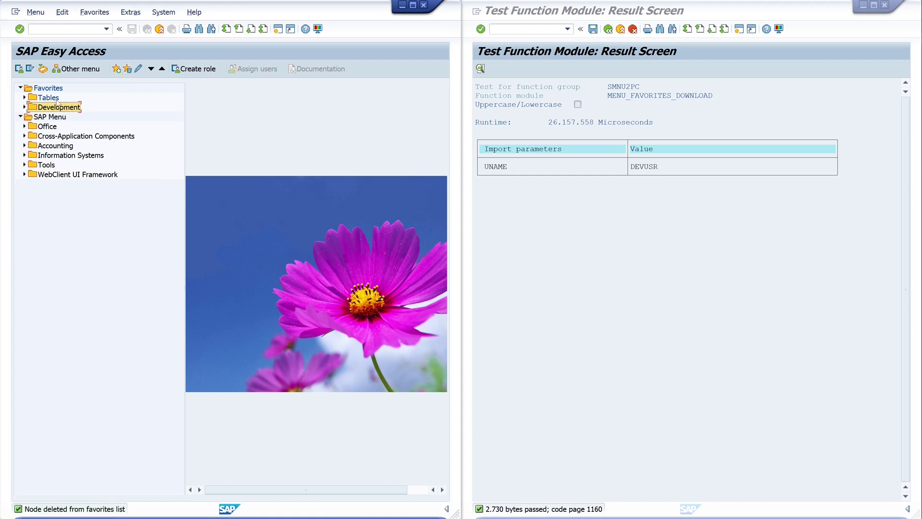
click(127, 69)
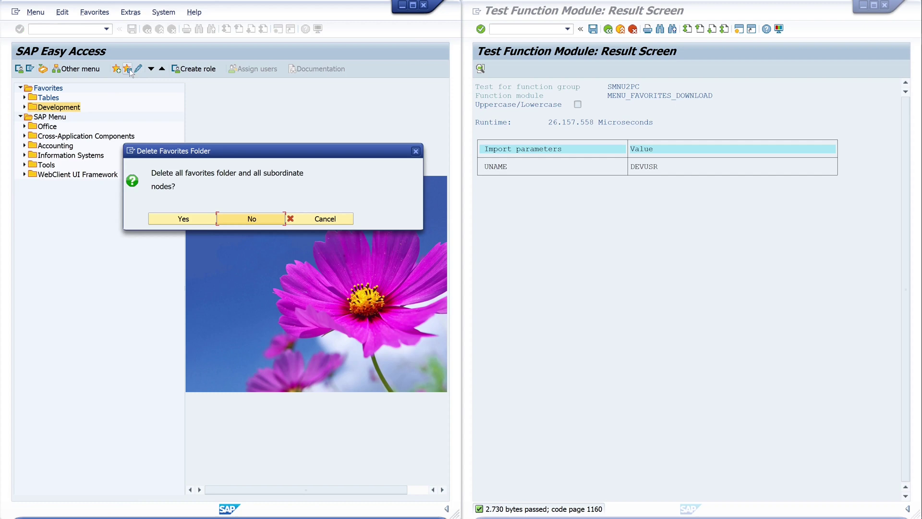
click(183, 219)
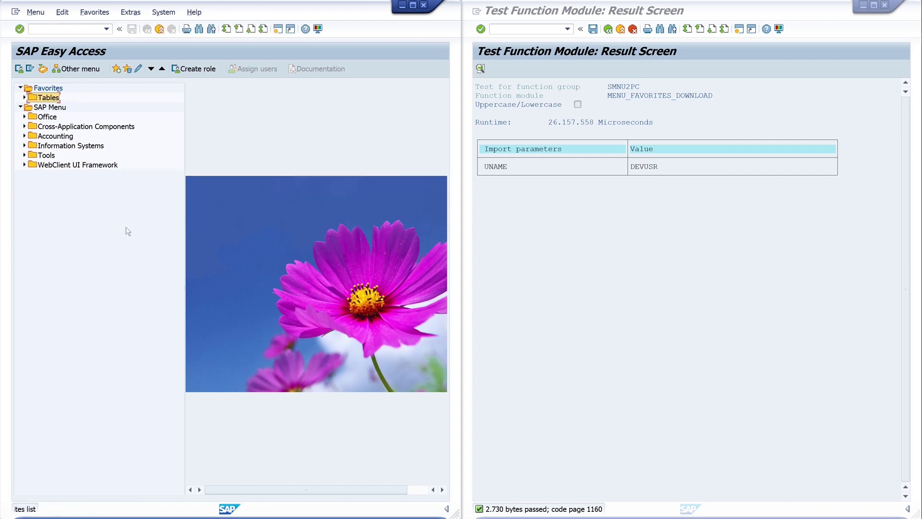
- Back out of the download result screen in the right session
click(225, 120)
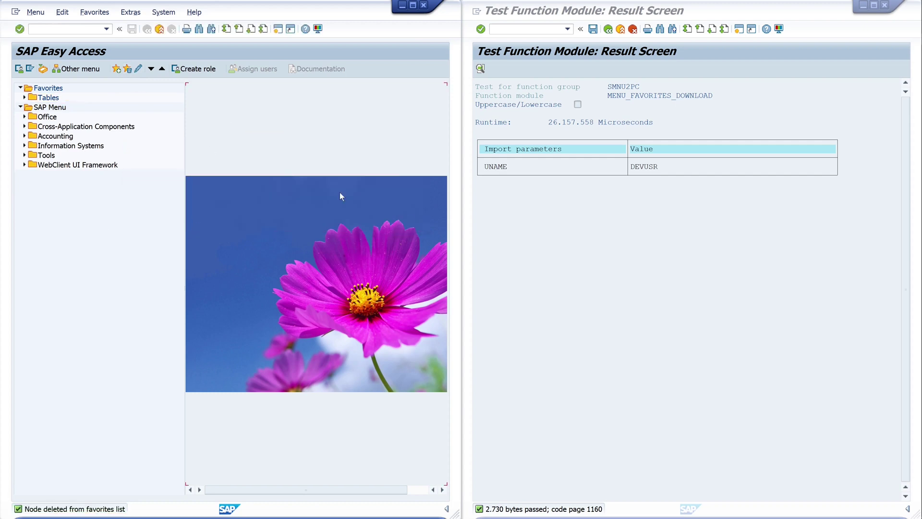
click(625, 237)
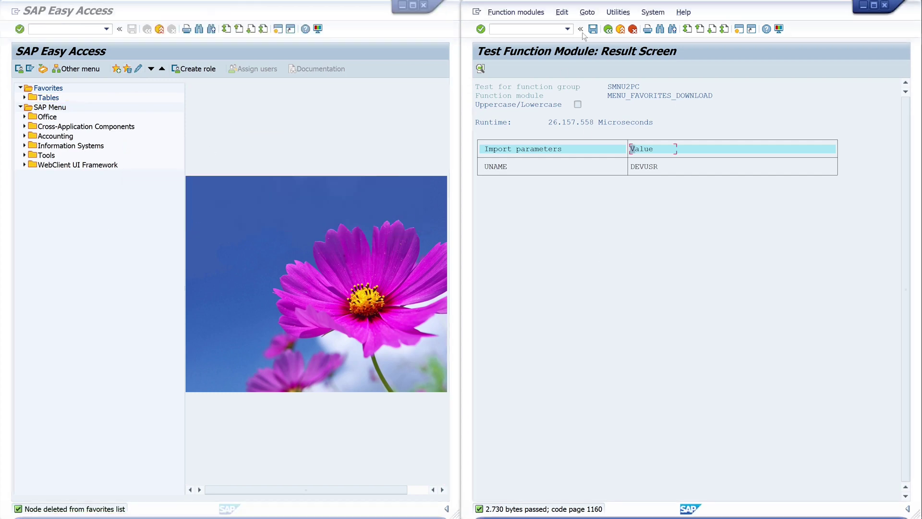
click(609, 30)
- Change the function module to MENU_FAVORITES_UPLOAD and open its test screen
click(609, 30)
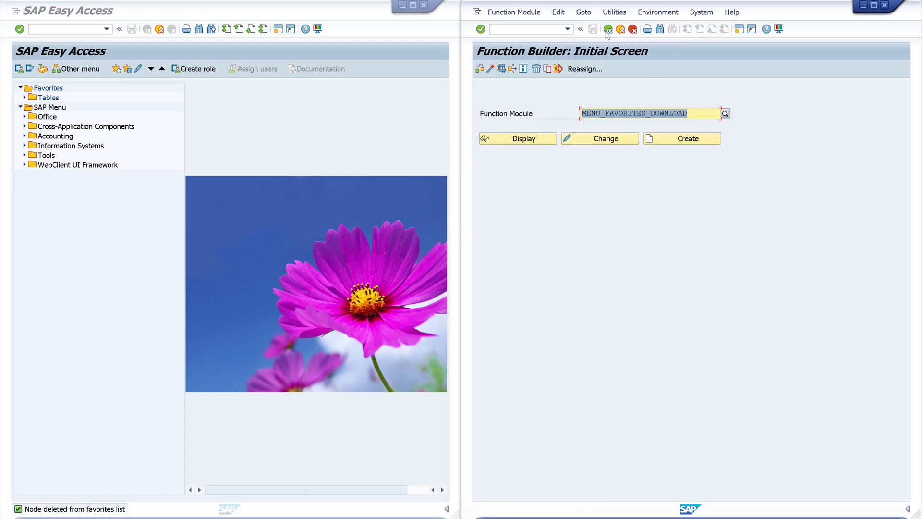
drag(650, 114, 688, 113)
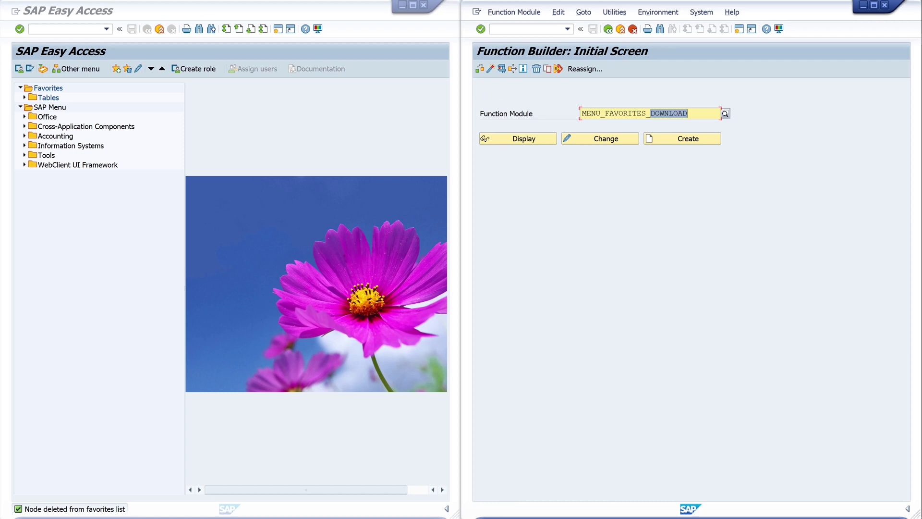
text(up)
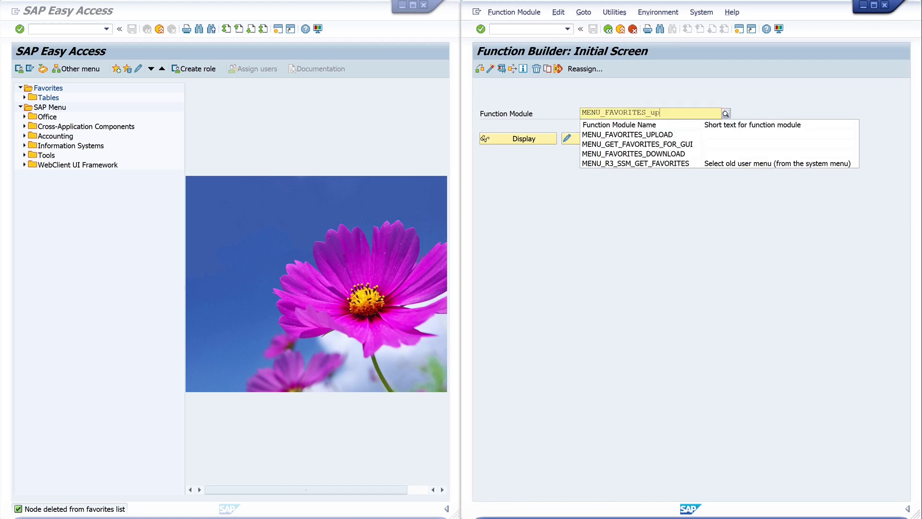
click(681, 134)
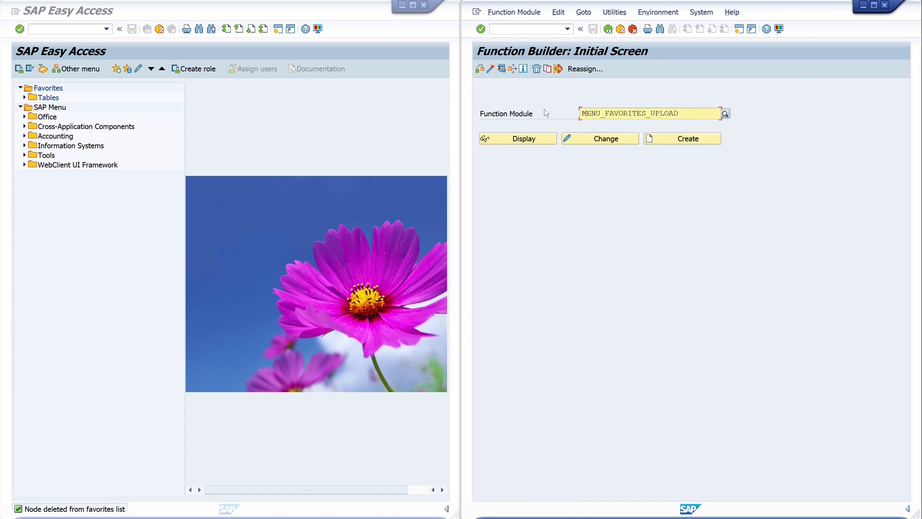
click(503, 72)
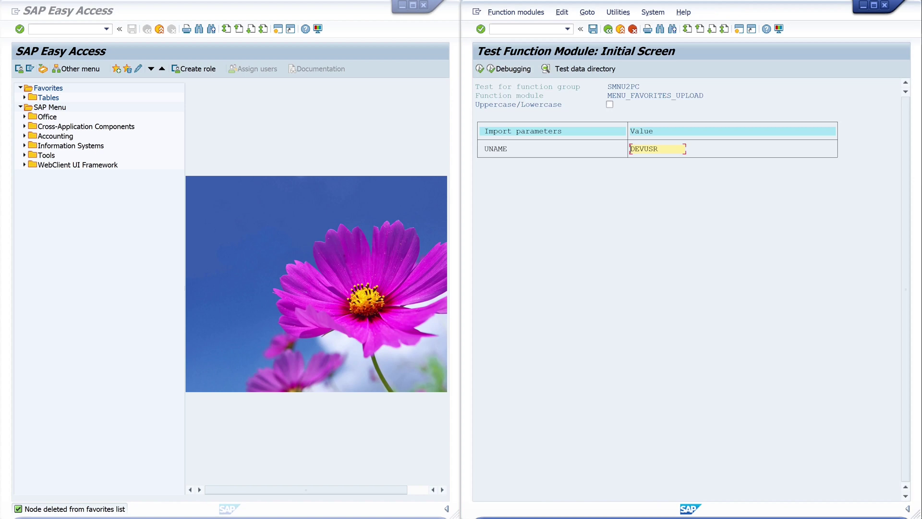
- Execute MENU_FAVORITES_UPLOAD with the devusr_fav file, allowing file access and choosing Insert
click(480, 70)
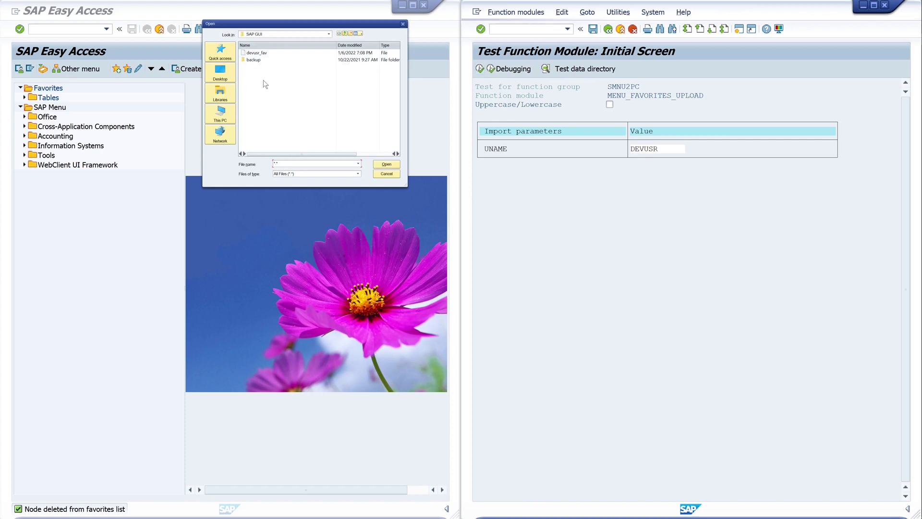
click(266, 53)
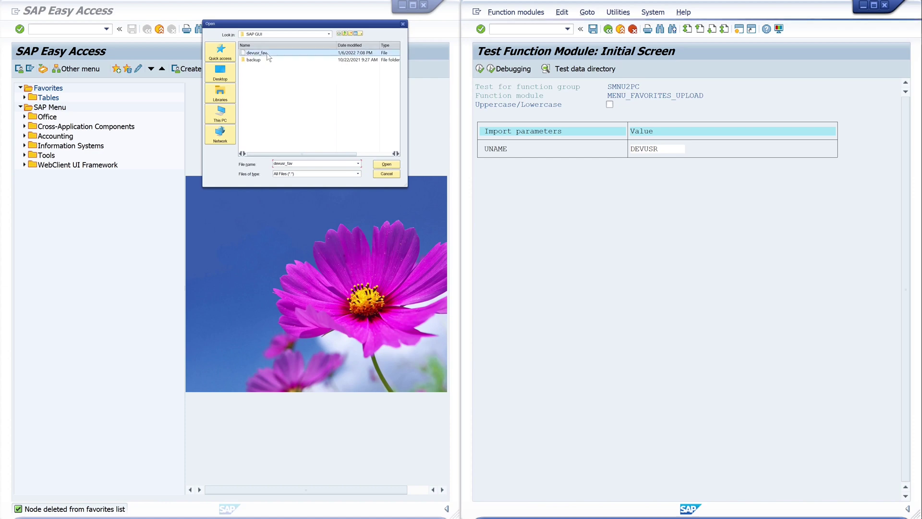
click(387, 165)
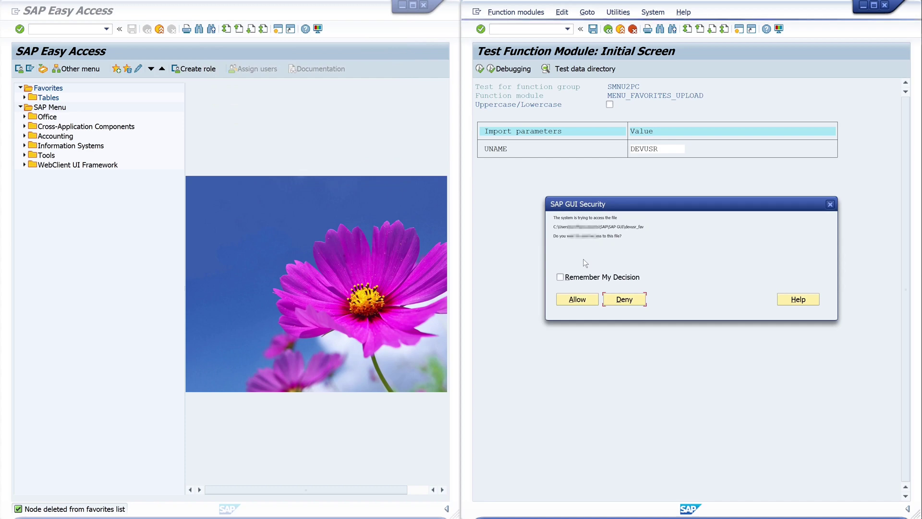
click(590, 301)
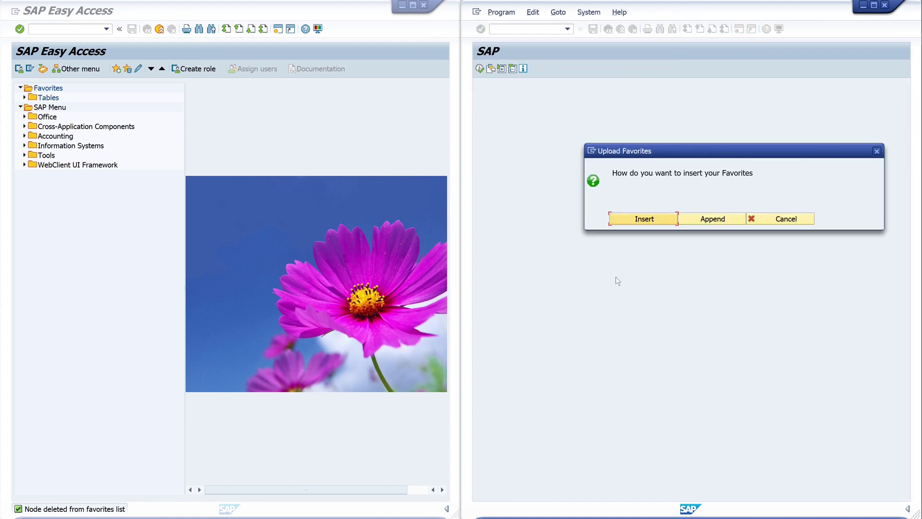
click(645, 220)
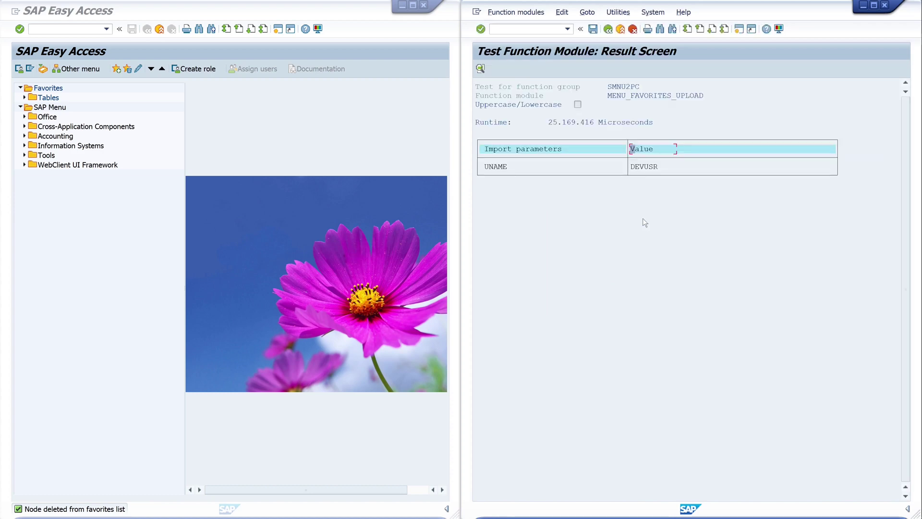
click(255, 125)
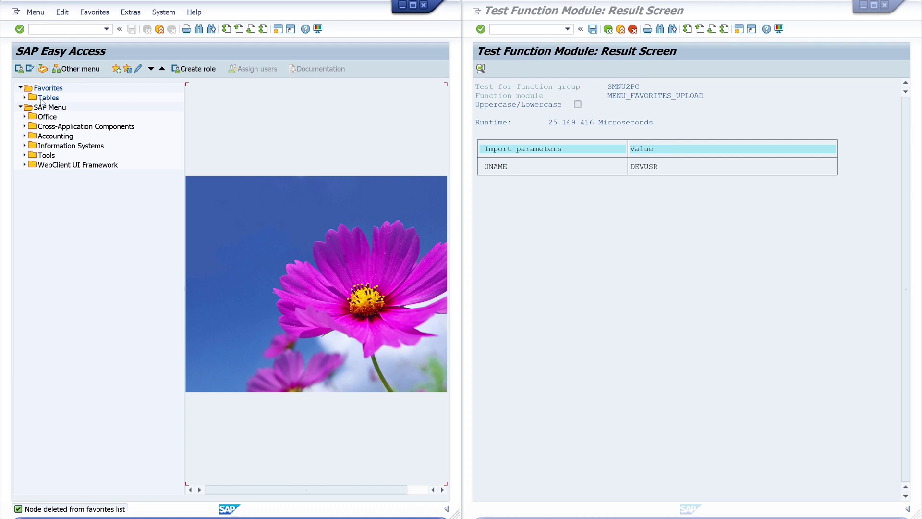
- Restart with /n, reopen SAP Easy Access, and expand the Development and Tables folders
click(82, 30)
text(/n)
key(Return)
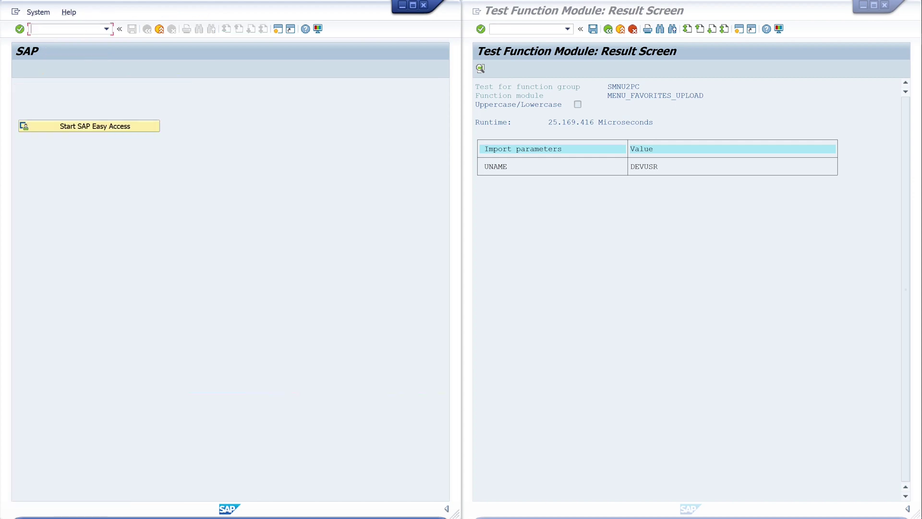
click(105, 125)
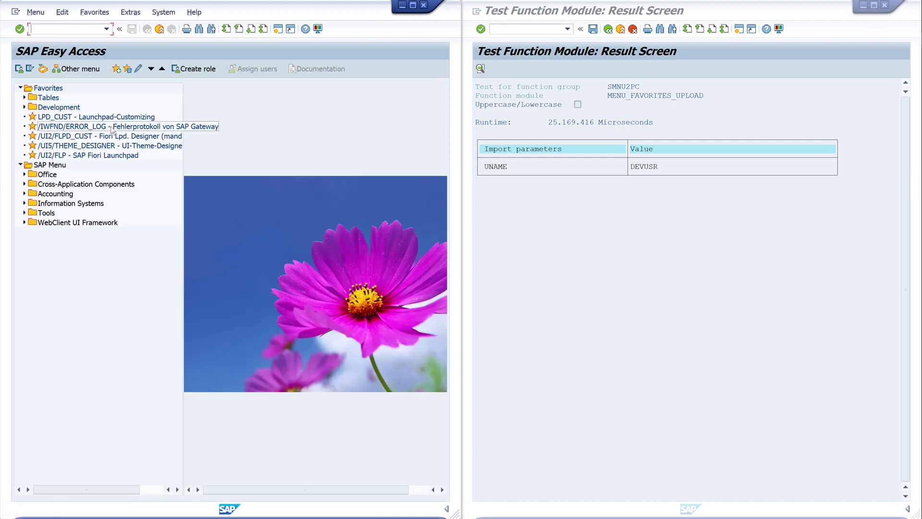
click(24, 106)
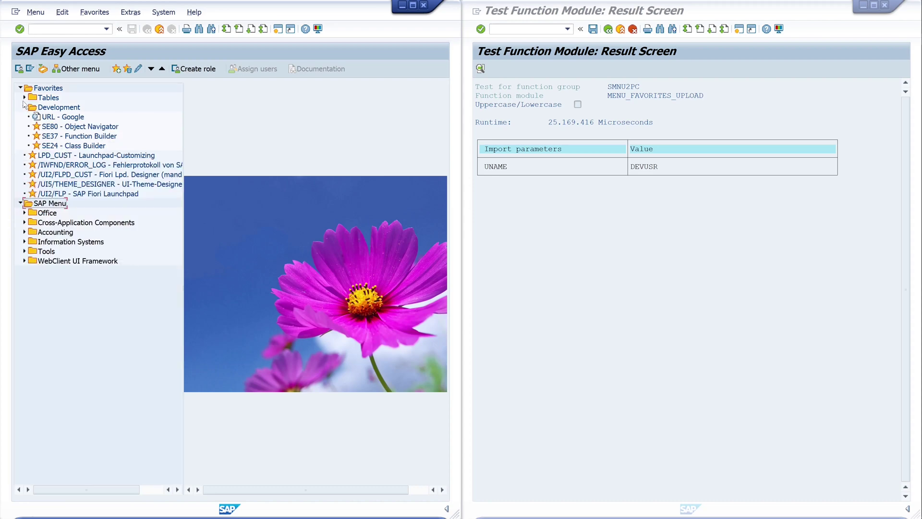
click(24, 98)
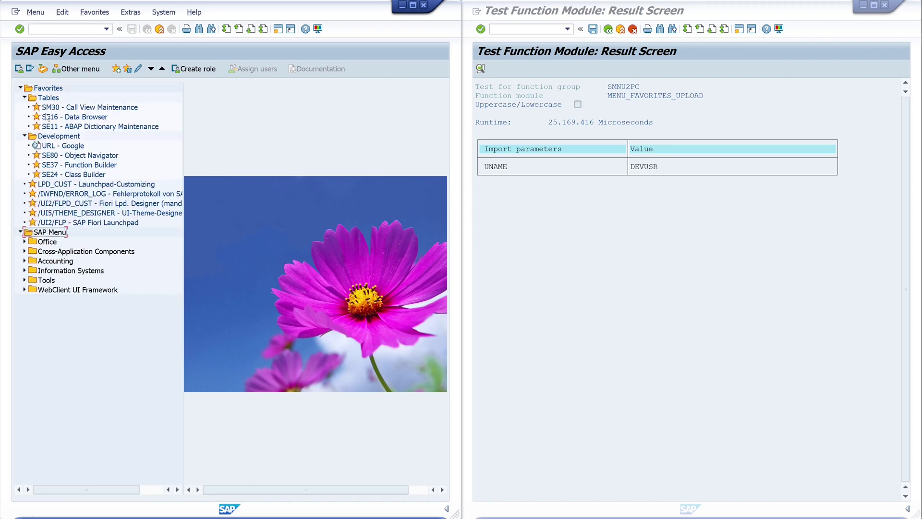
click(289, 131)
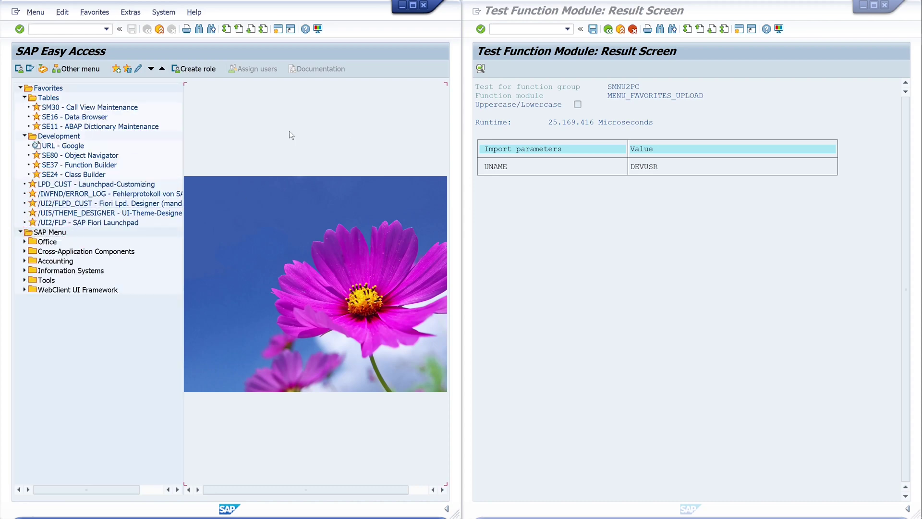